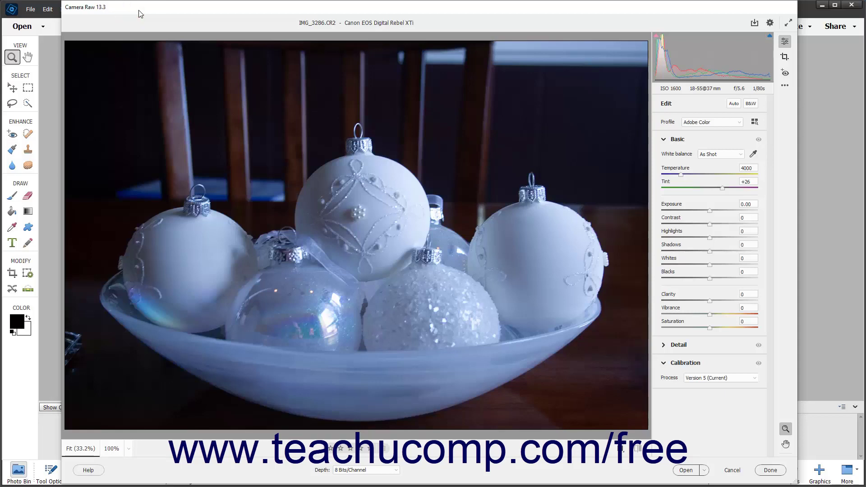
Step: Bring up Save Options for saving IMG_3286.CR2 as a .dng in the same location
left_click(288, 25)
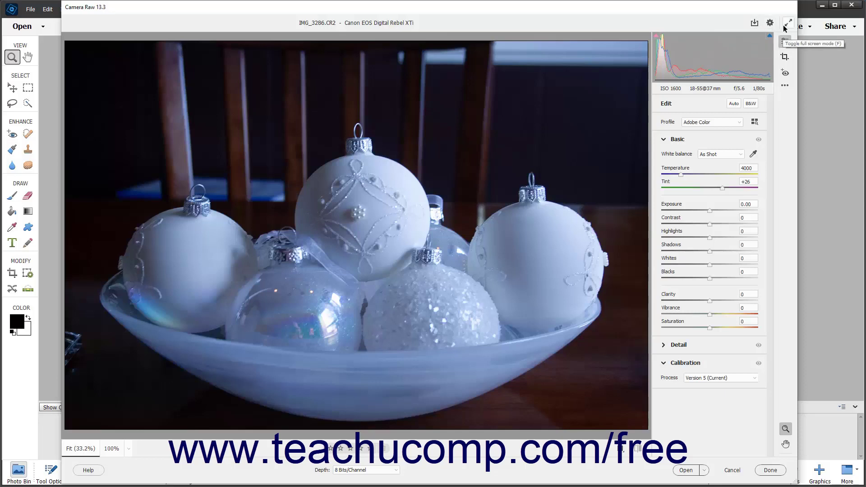
left_click(755, 24)
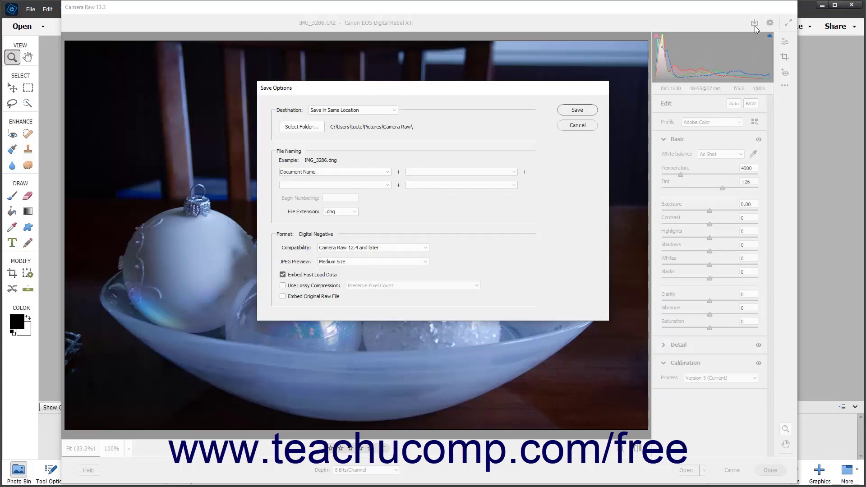
Step: Cancel the Save Options dialog without saving the DNG copy
left_click(580, 126)
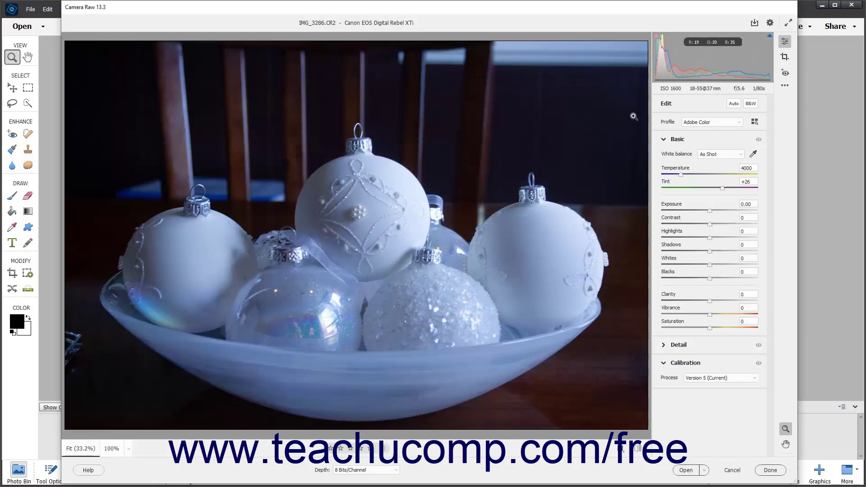
left_click(770, 25)
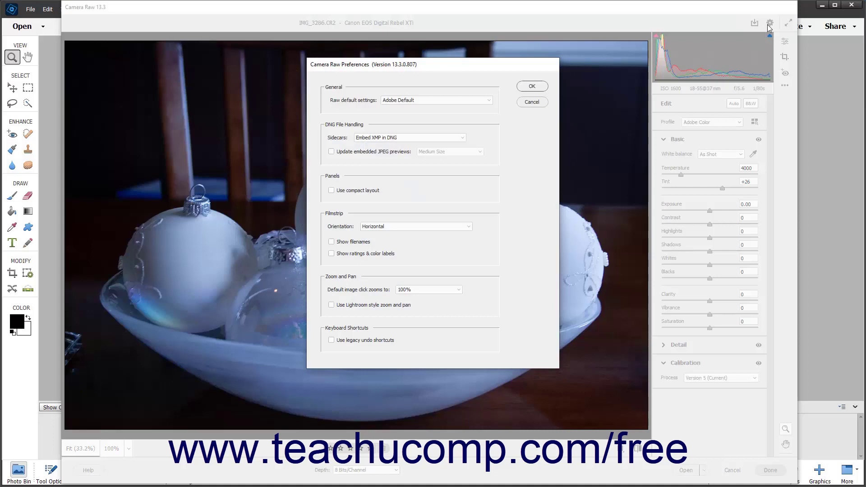
left_click(533, 102)
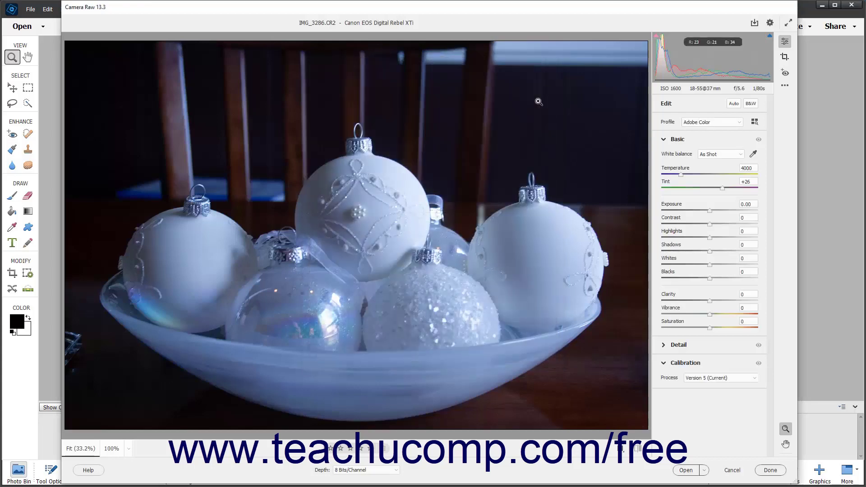
left_click(788, 23)
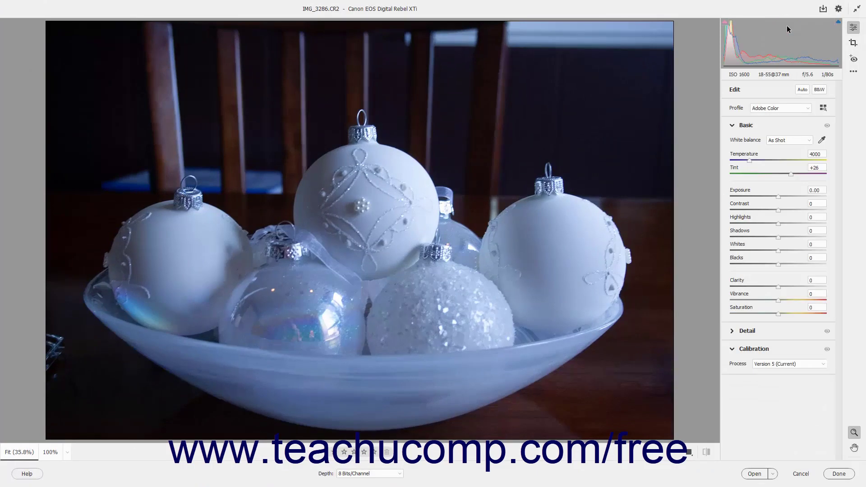
left_click(856, 14)
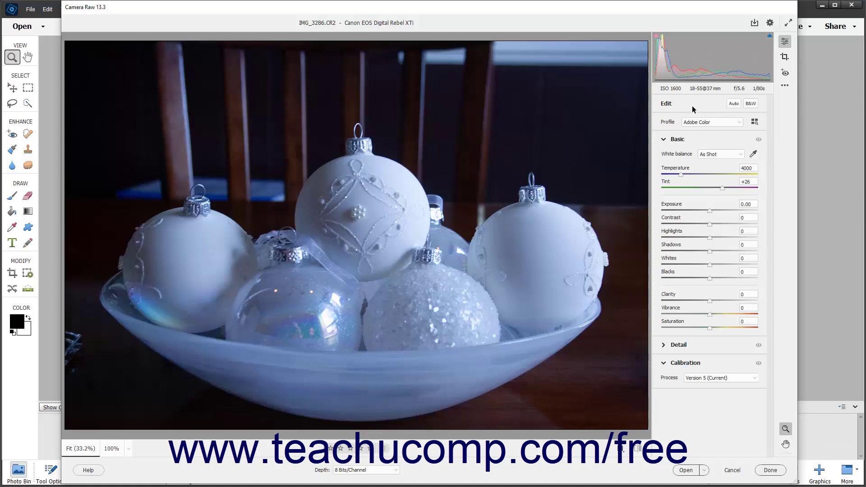
left_click(786, 57)
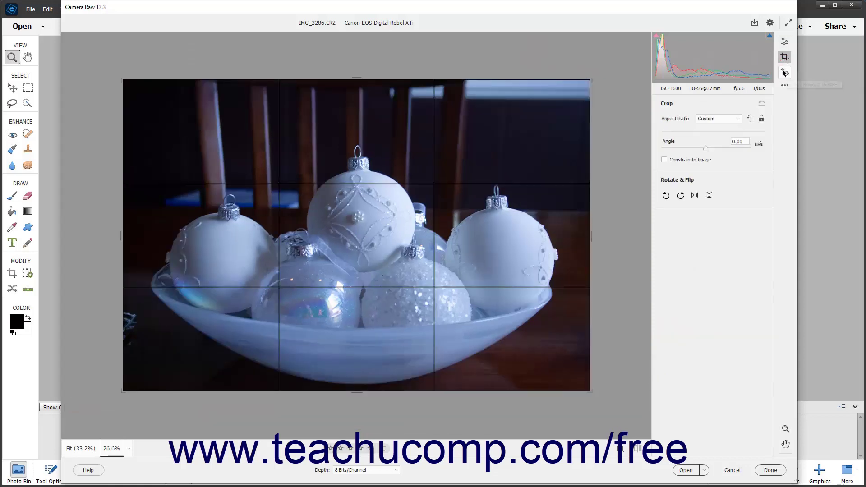
left_click(785, 73)
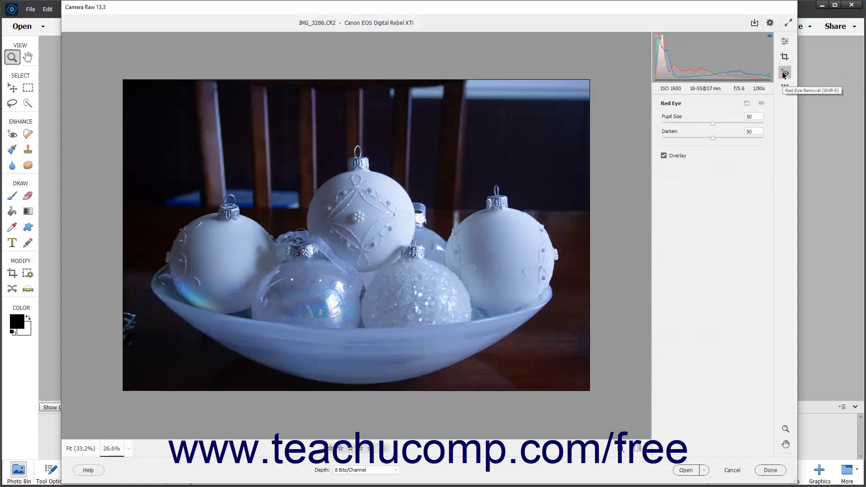
left_click(785, 42)
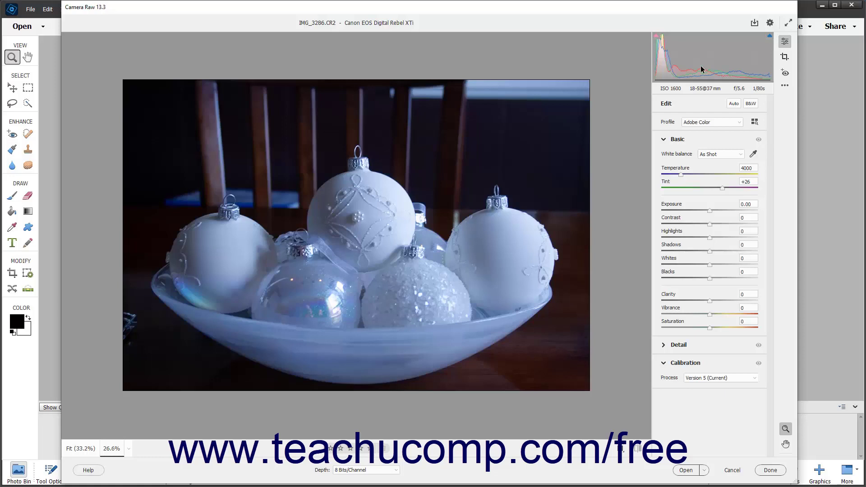
left_click(657, 37)
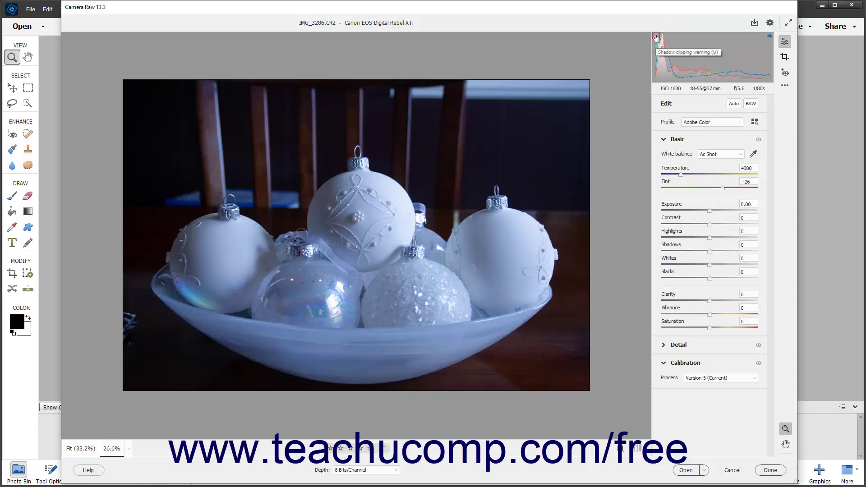
left_click(657, 37)
left_click(770, 36)
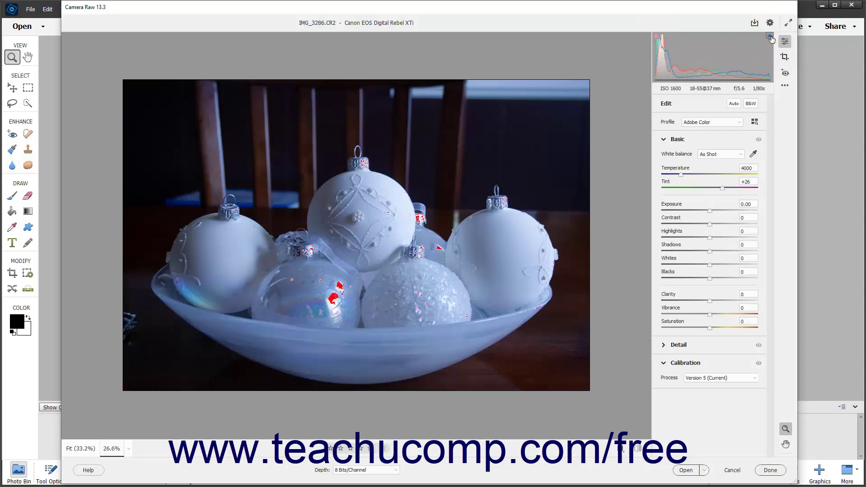
left_click(771, 36)
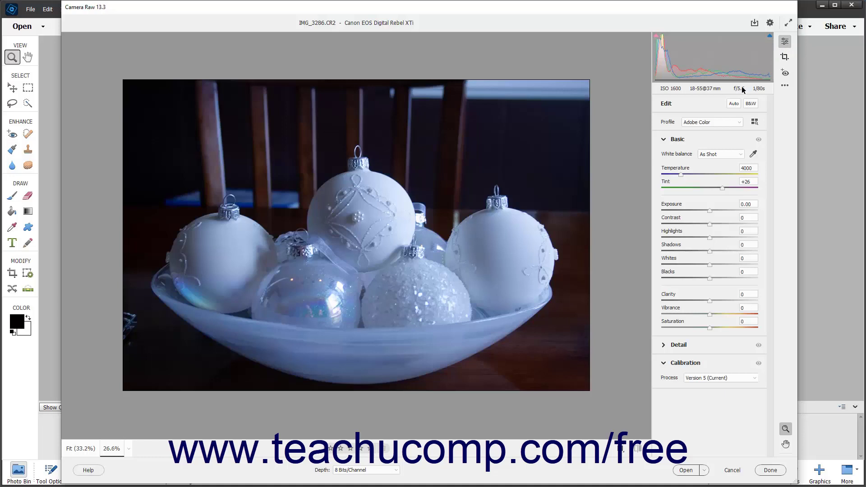
Step: Collapse the Basic and Detail panels, leaving Calibration open at Process Version 5 (Current)
left_click(684, 107)
left_click(668, 138)
left_click(672, 158)
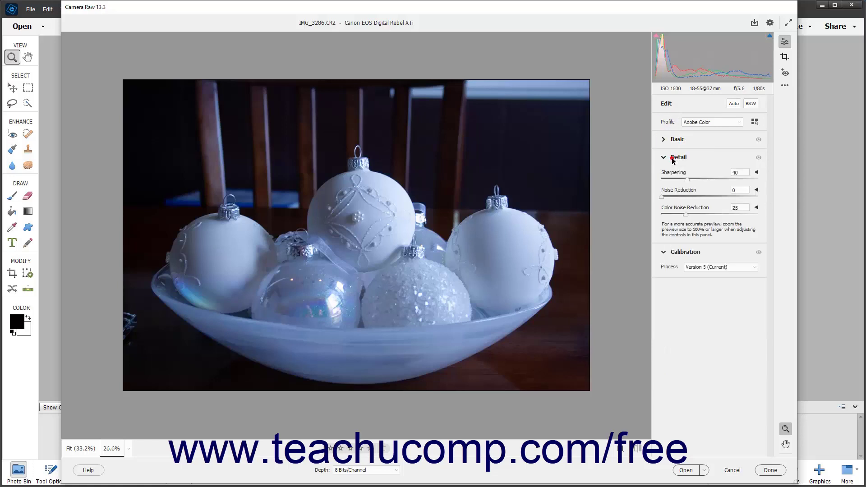
left_click(672, 158)
left_click(669, 176)
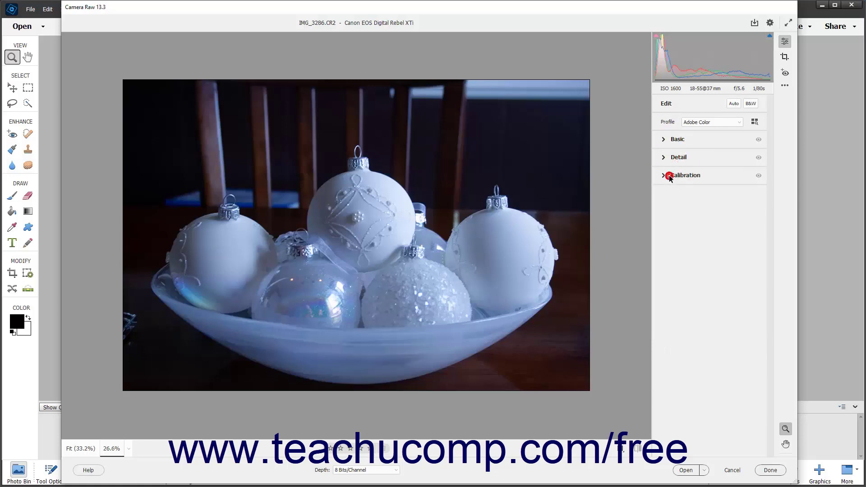
left_click(669, 176)
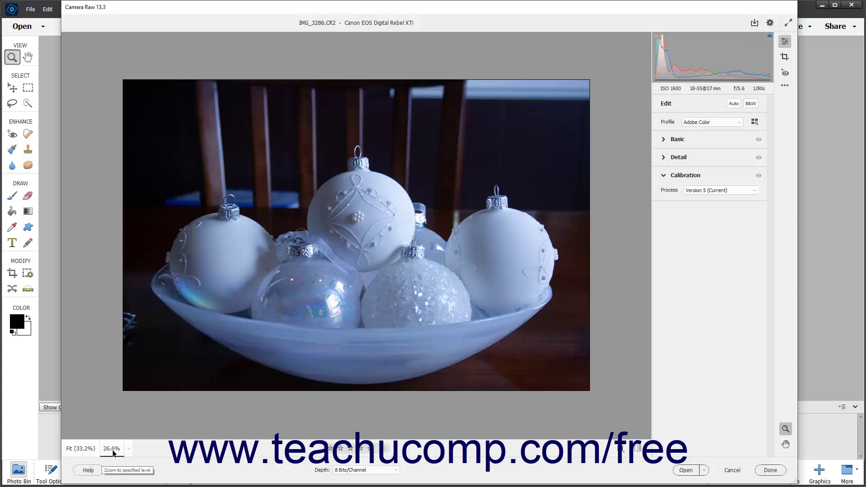
Step: Inspect the photo at 300% zoom, then fit it back to 33.2%
left_click(87, 450)
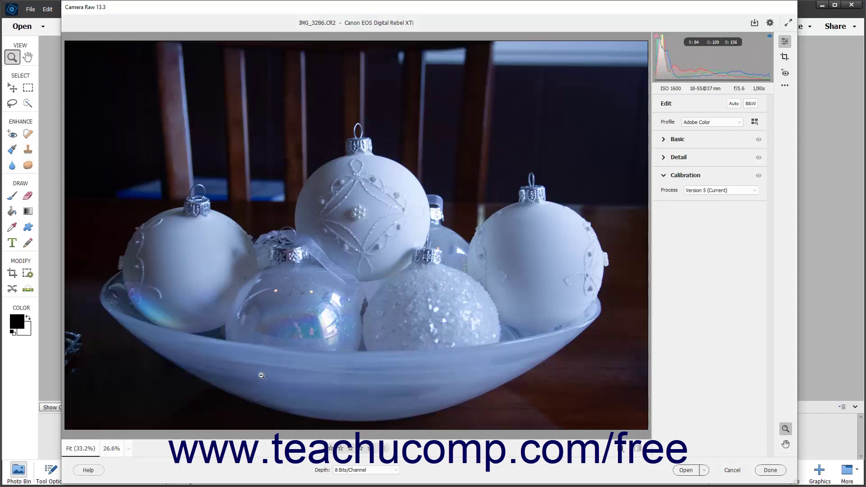
left_click(130, 449)
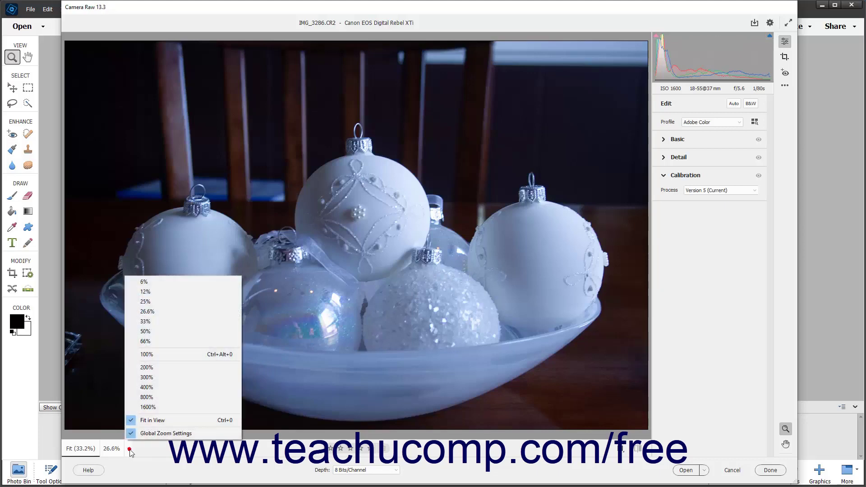
left_click(153, 377)
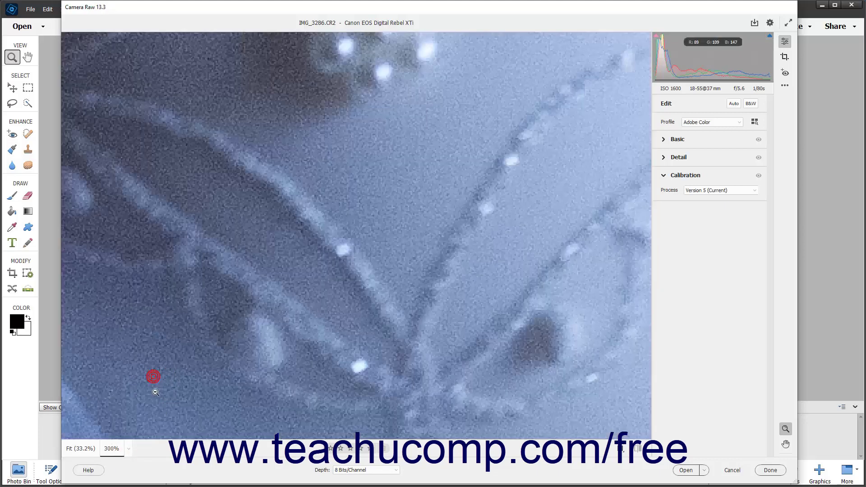
left_click(85, 448)
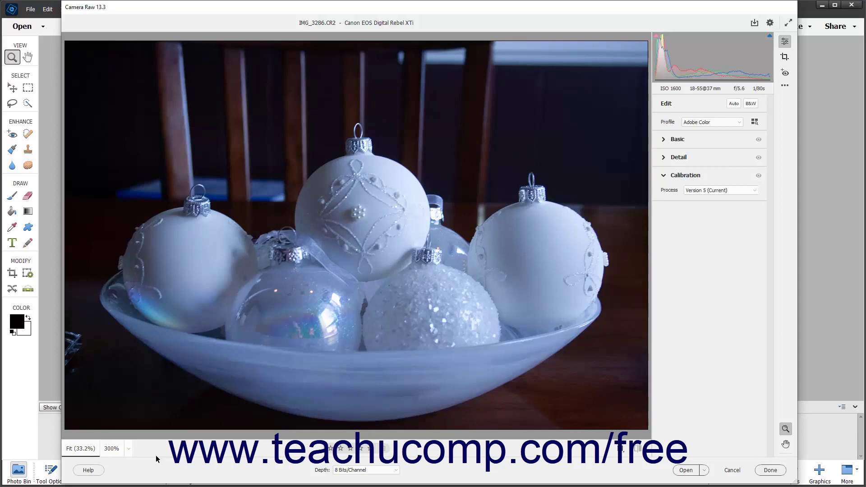
Step: Zoom in on the central, left and glitter ornaments in turn, returning to Fit each time
left_click_drag(282, 121, 436, 274)
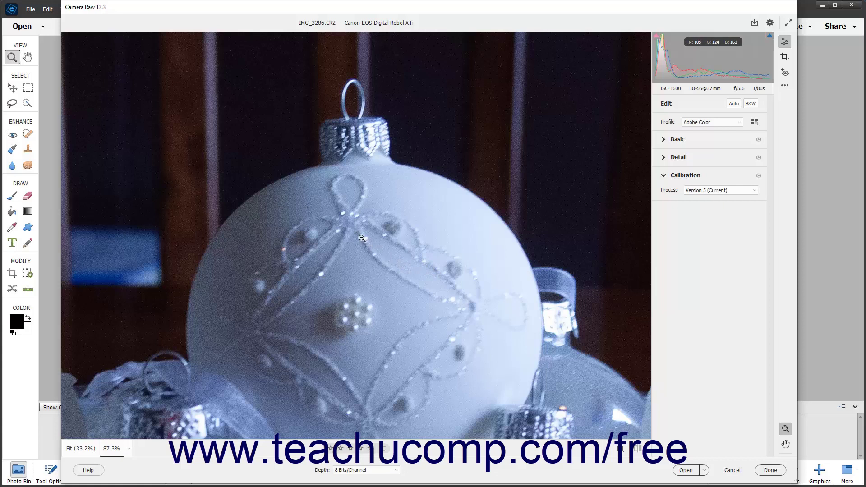
left_click(84, 449)
left_click(156, 255)
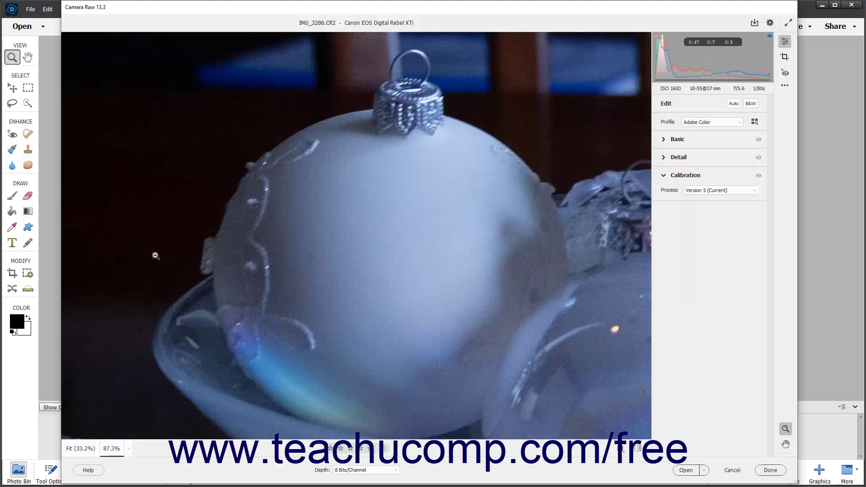
left_click(77, 450)
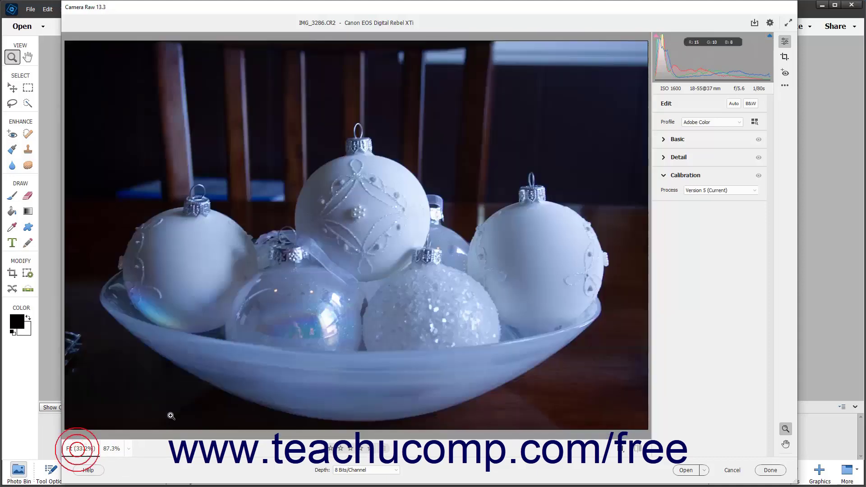
left_click(430, 263)
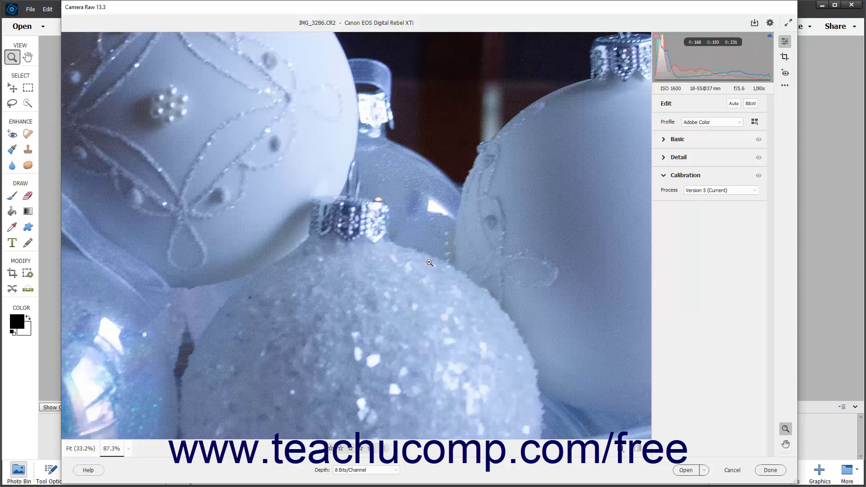
left_click(430, 263, "alt")
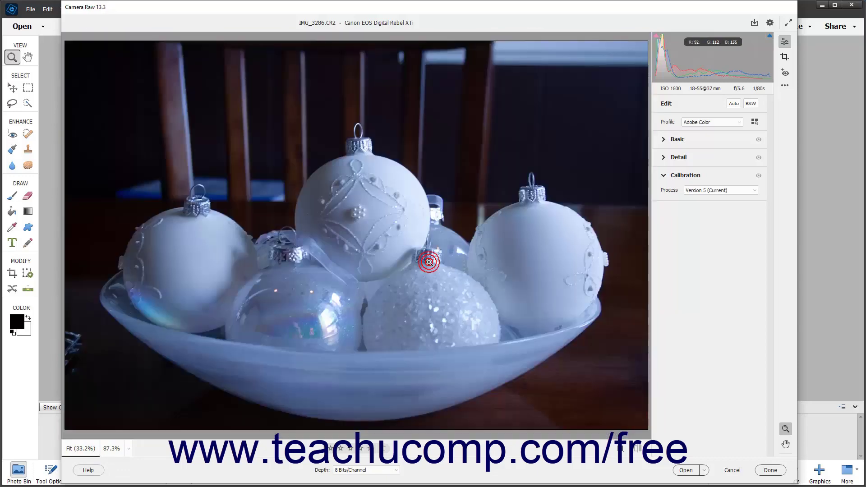
left_click(429, 262)
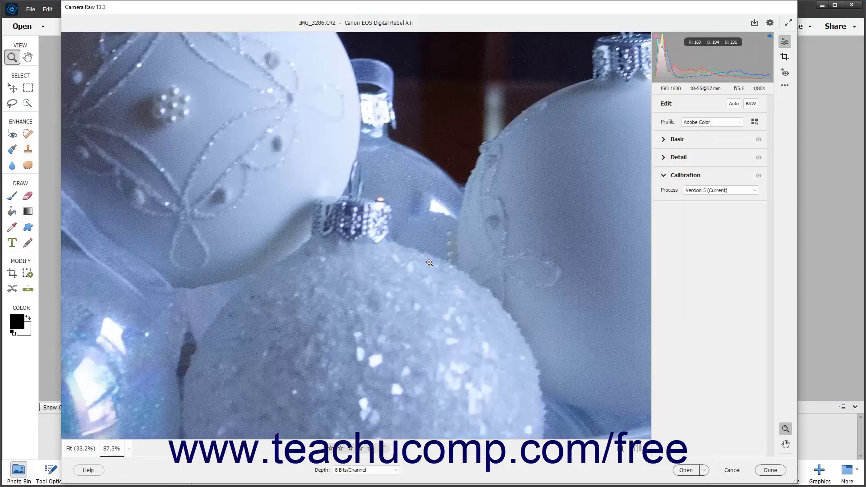
left_click(430, 263, "alt")
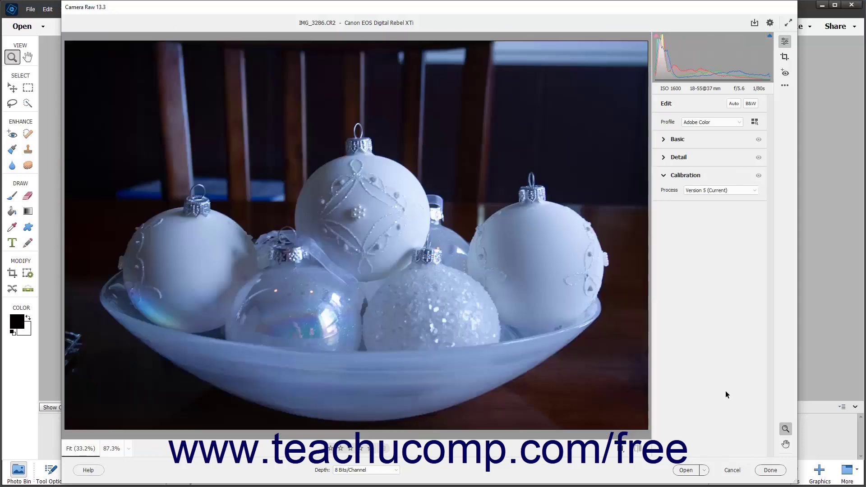
Step: After checking 87.3% and Fit views, rate the photo three stars and leave it unmarked for deletion
left_click(786, 445)
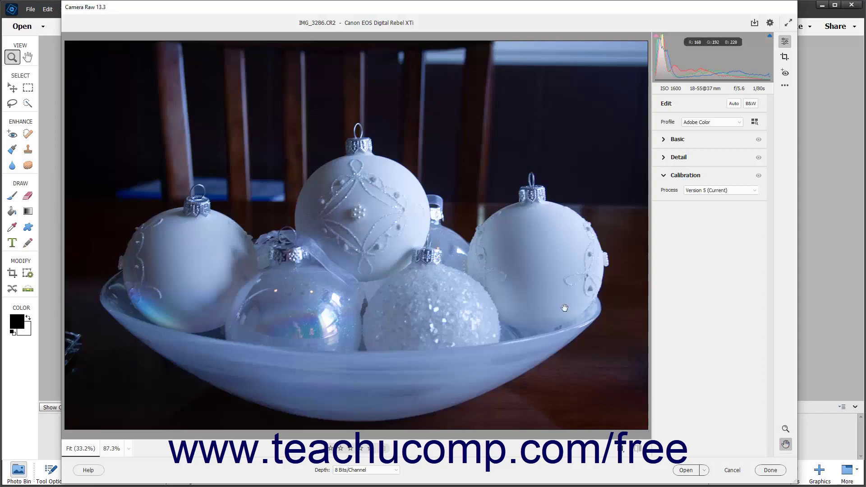
left_click(110, 449)
left_click(85, 450)
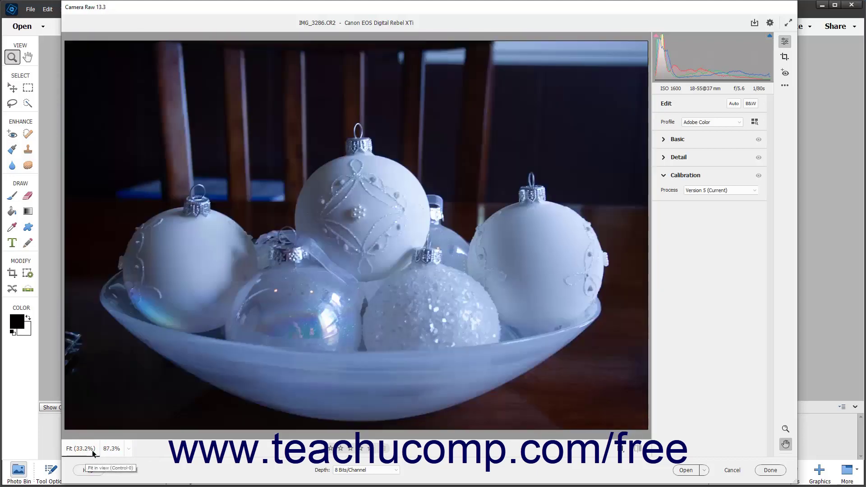
left_click(350, 449)
left_click(385, 453)
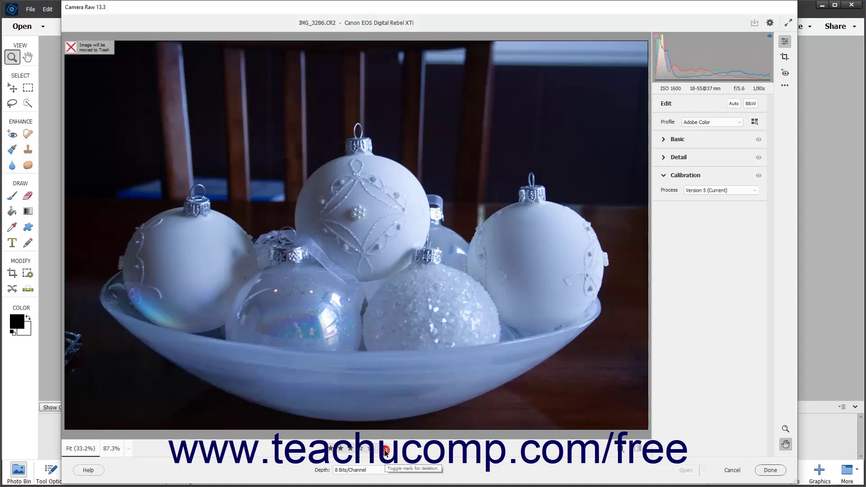
left_click(385, 452)
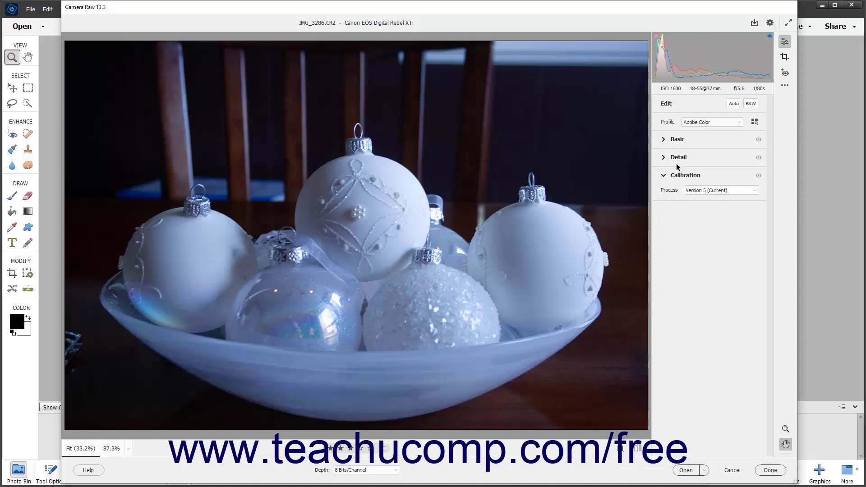
Step: Raise Temperature from 4000 to 5250 and show Before/After left and right
left_click(666, 139)
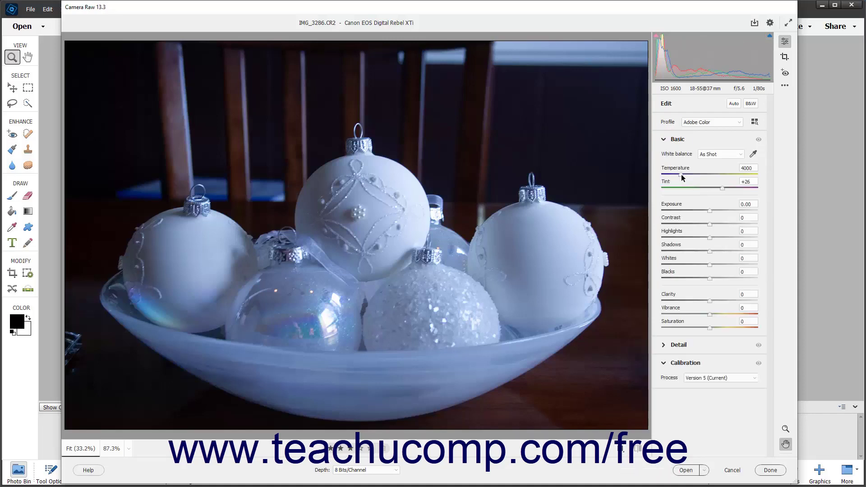
left_click_drag(681, 174, 692, 175)
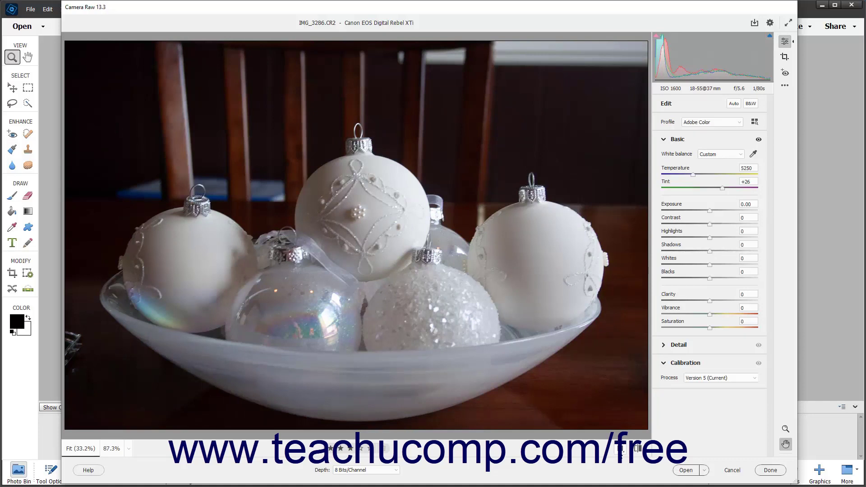
left_click(621, 450)
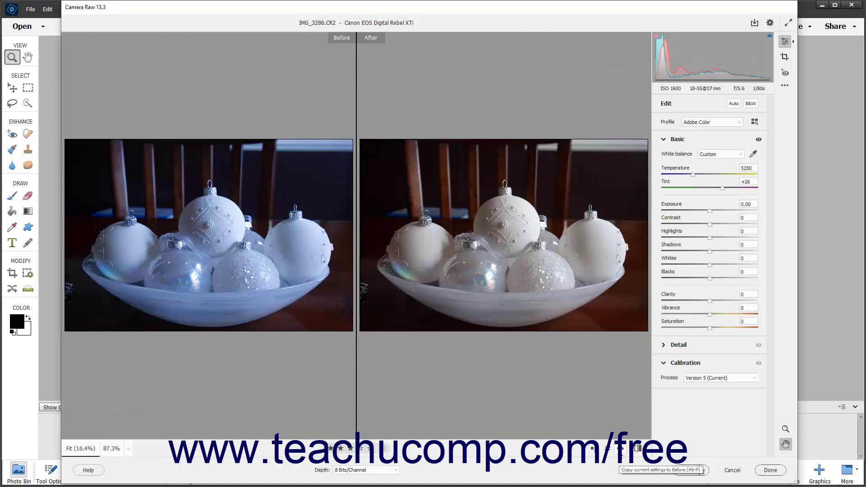
Step: Copy the warmed settings to Before and switch back to Single View
left_click(618, 450)
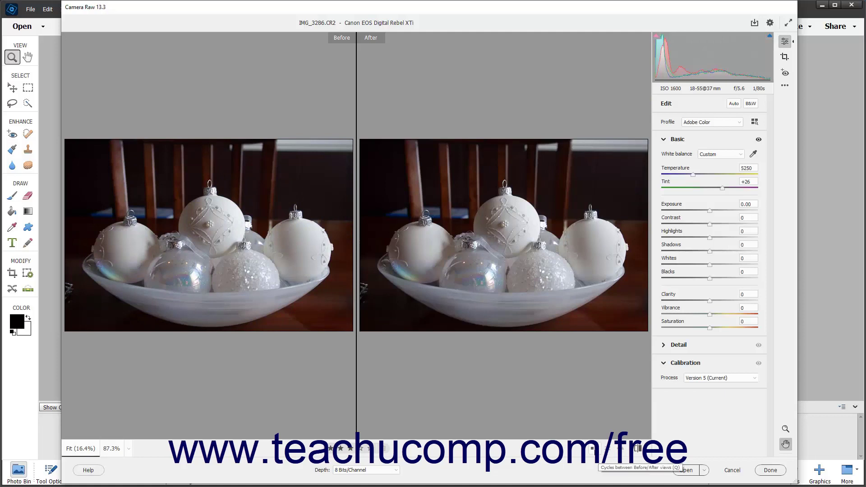
left_click(611, 454)
left_click(594, 450)
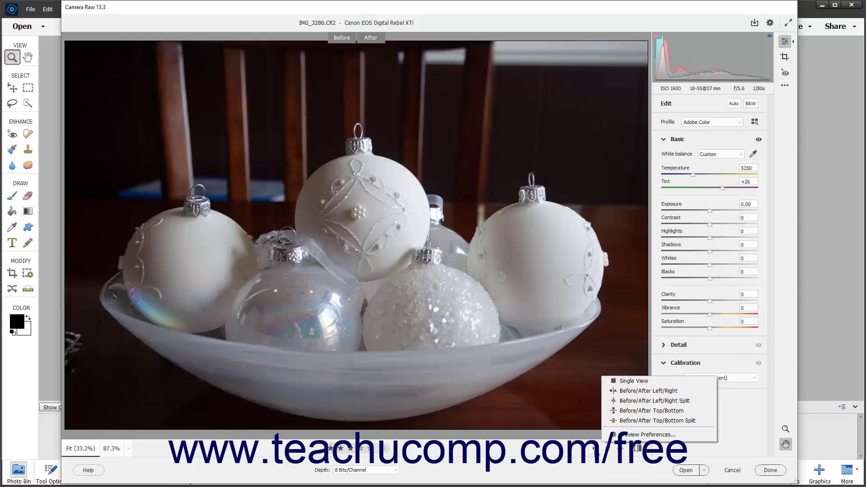
Step: Stack Before/After top and bottom, reset Tint to 0, swap versions and toggle defaults off and on
left_click(636, 413)
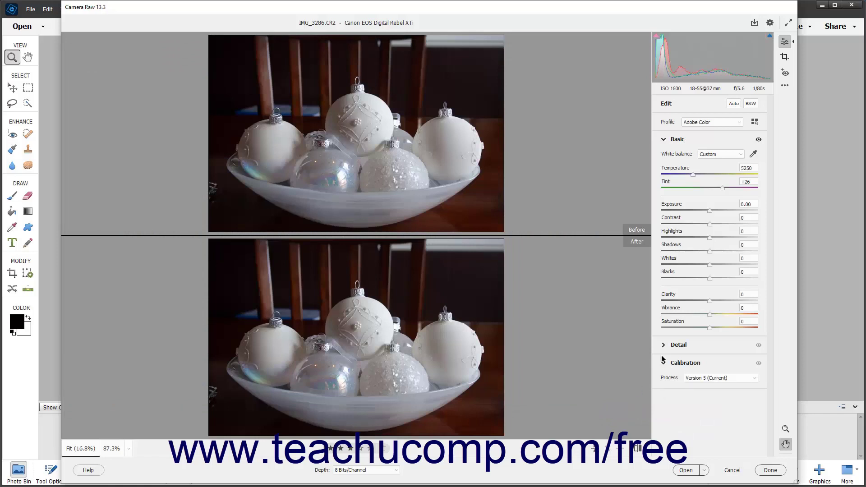
double_click(721, 189)
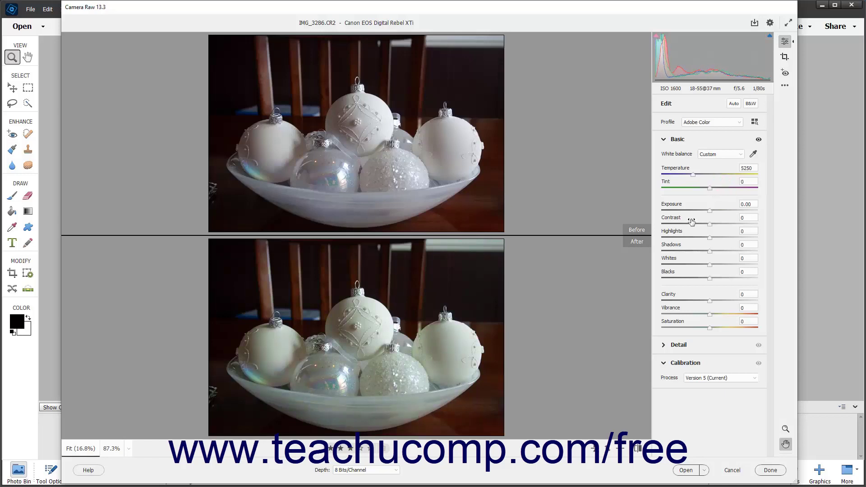
left_click(609, 450)
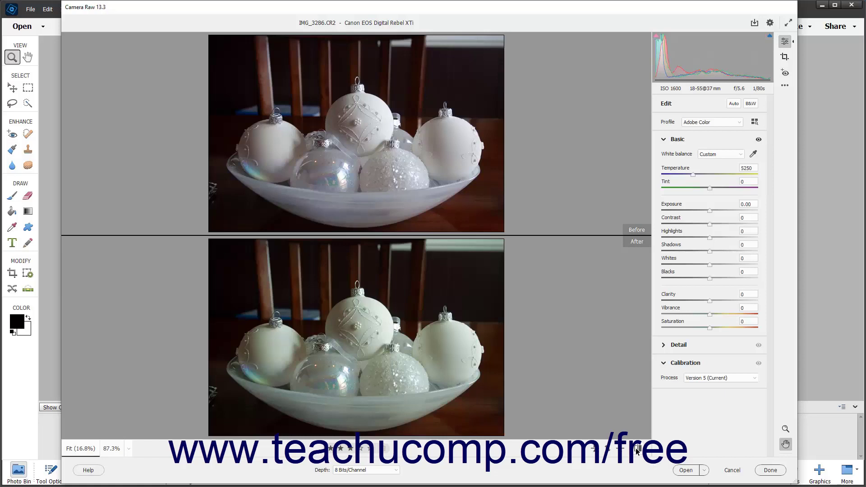
left_click(637, 449)
left_click(637, 449)
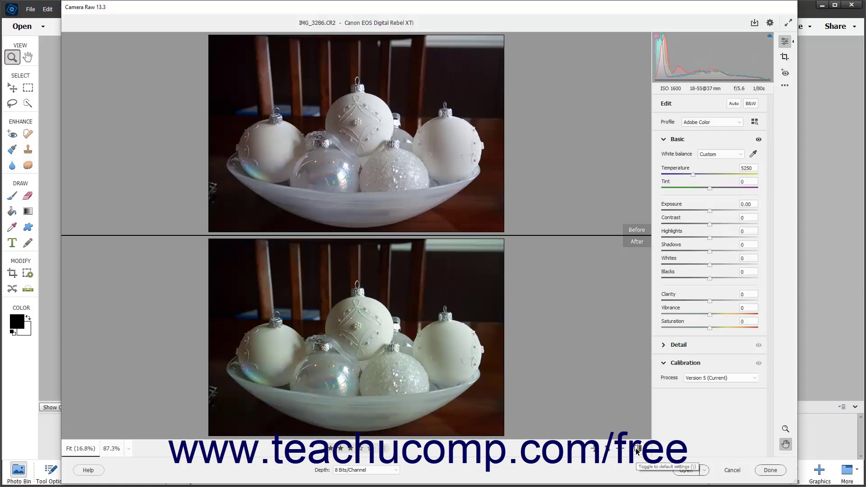
right_click(595, 449)
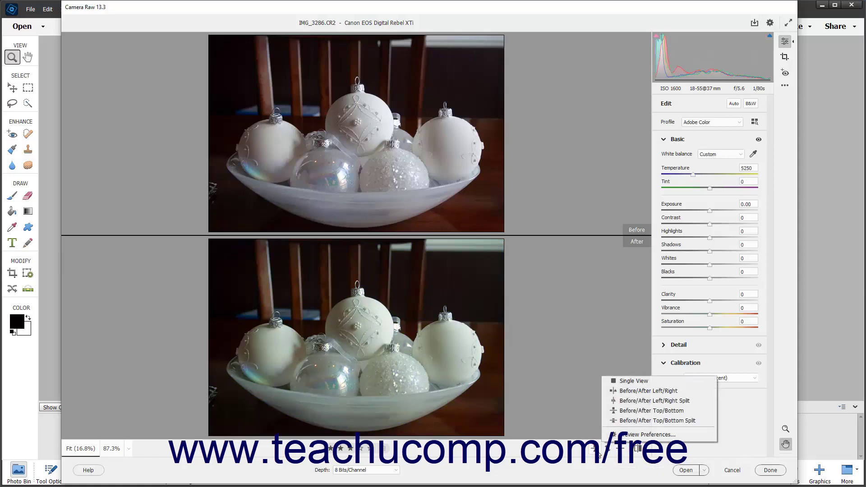
Step: Return to Single View and raise Tint to +20, keeping Temperature at 5250
left_click(623, 381)
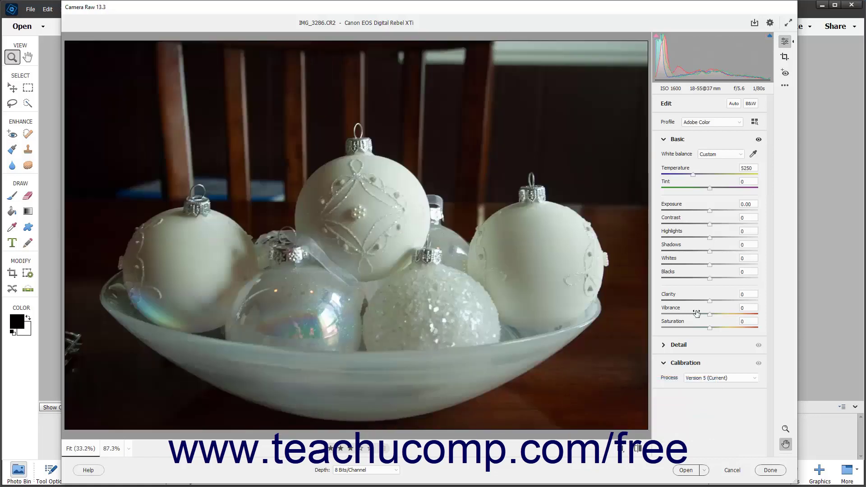
left_click_drag(711, 187, 719, 187)
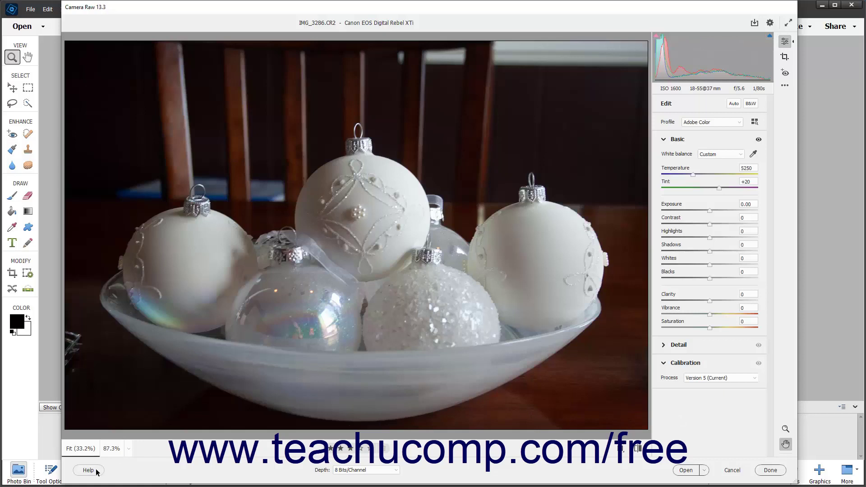
left_click(398, 470)
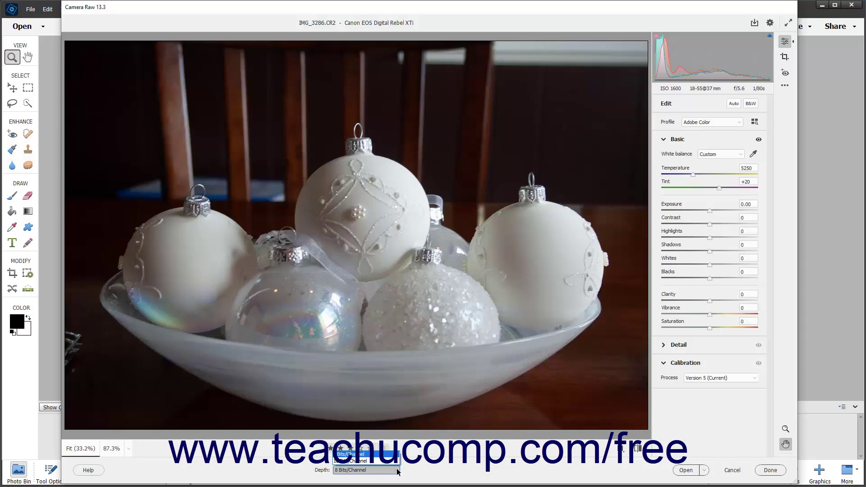
left_click(414, 472)
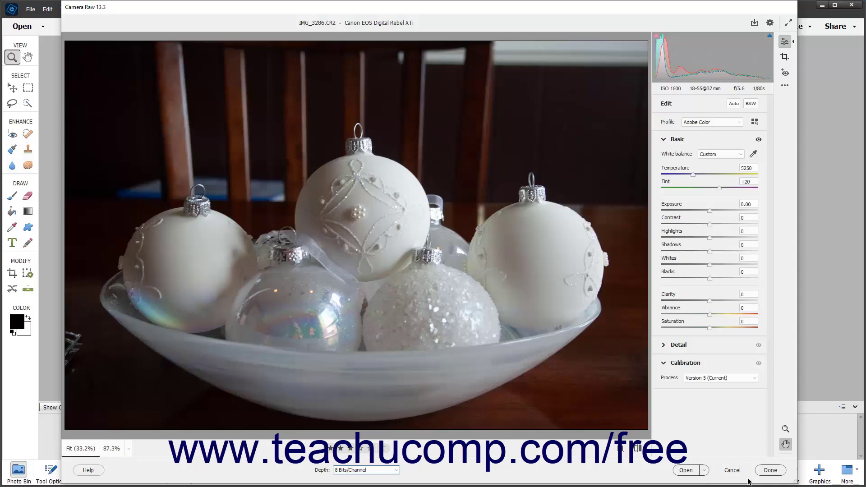
Step: Hold Alt to show Open Copy, Reset, and the Reset Basic, Detail and Calibration options
key("alt")
key("alt")
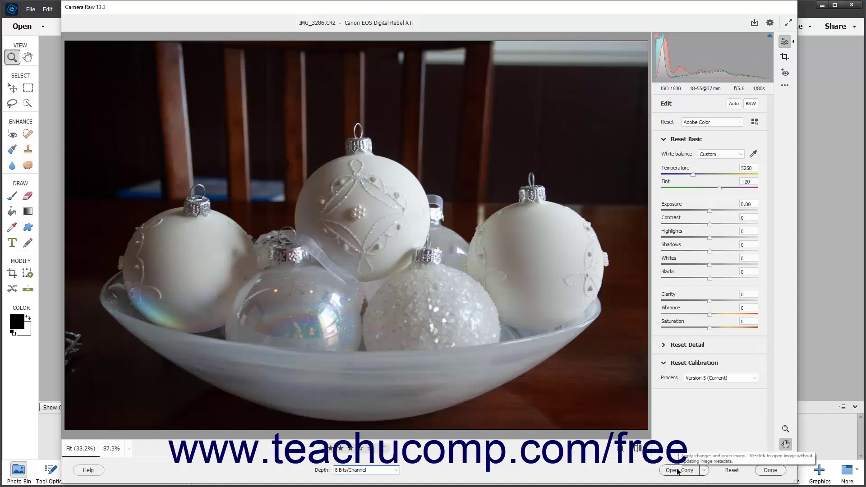